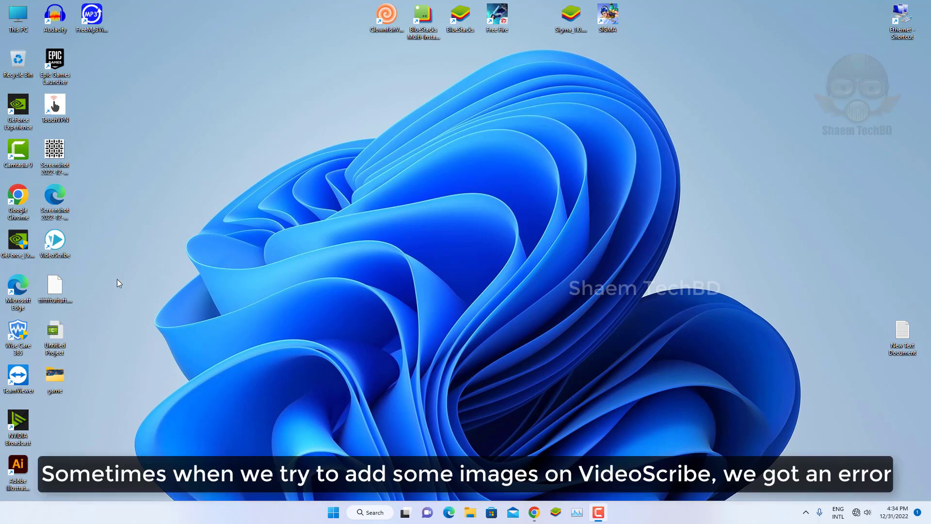
Launch VideoScribe, log in, and start a new blank scribe
double_click(55, 240)
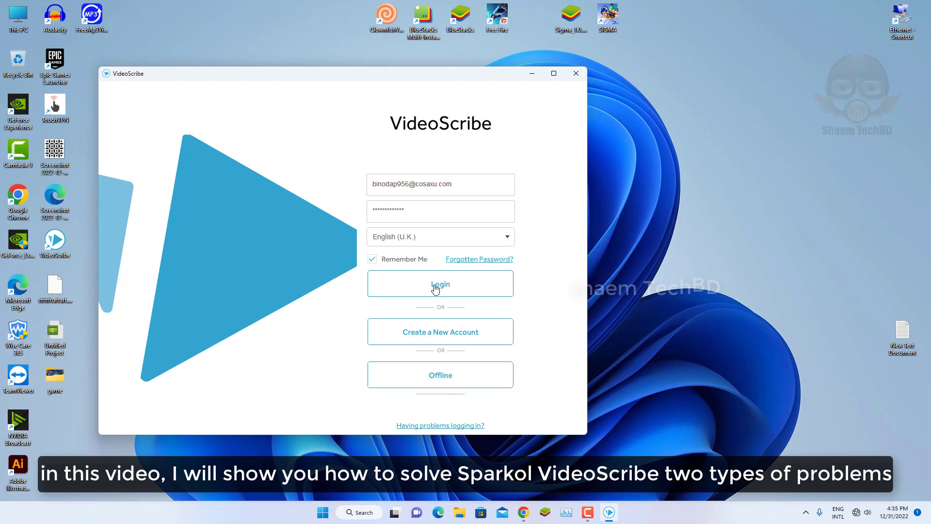
left_click(435, 287)
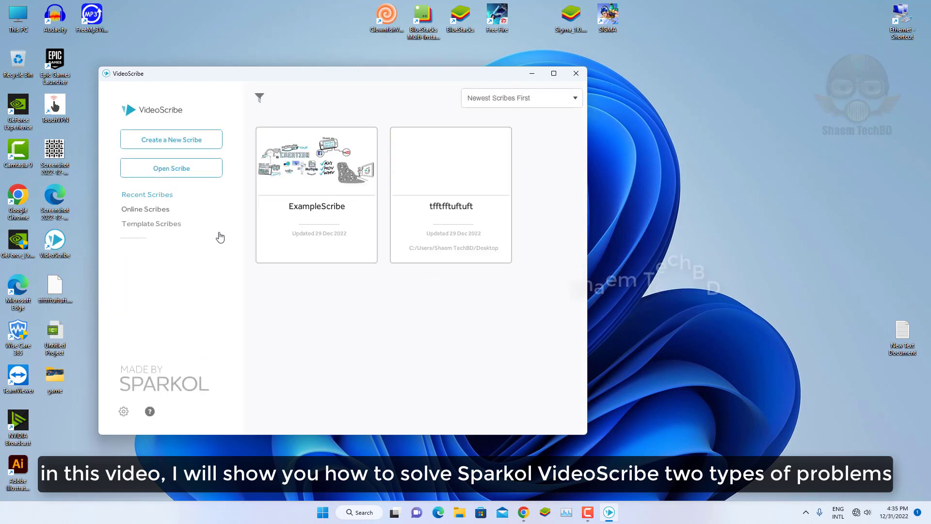
left_click(154, 140)
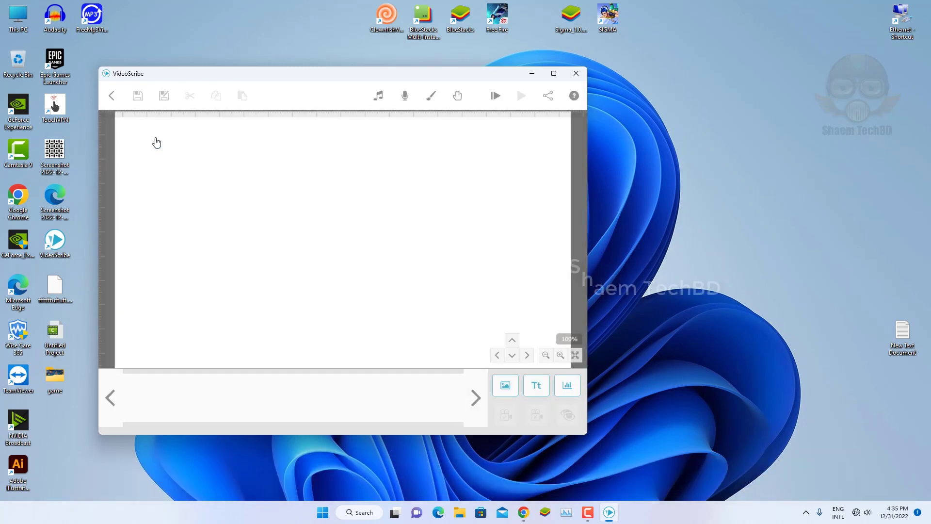
Open the image library, re-enable the Ethernet connection, and try closing the stuck VideoScribe window
left_click(503, 388)
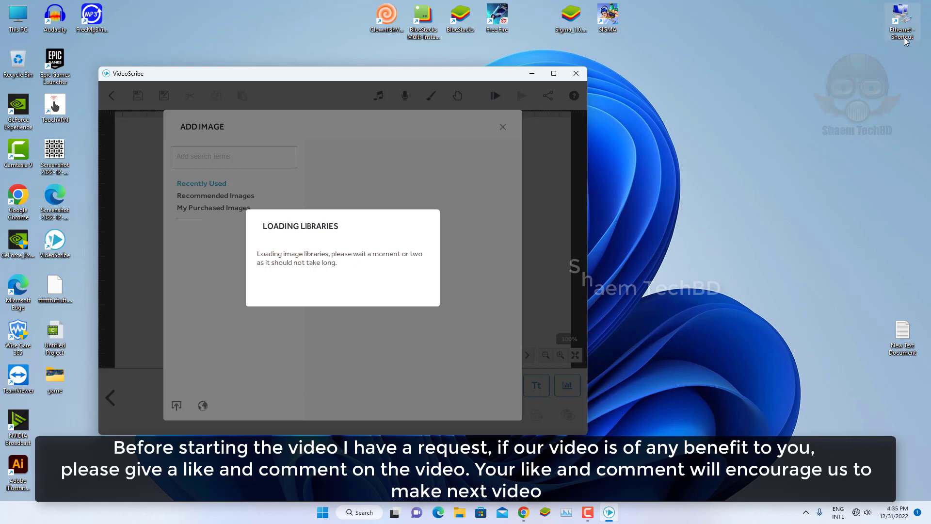
double_click(901, 17)
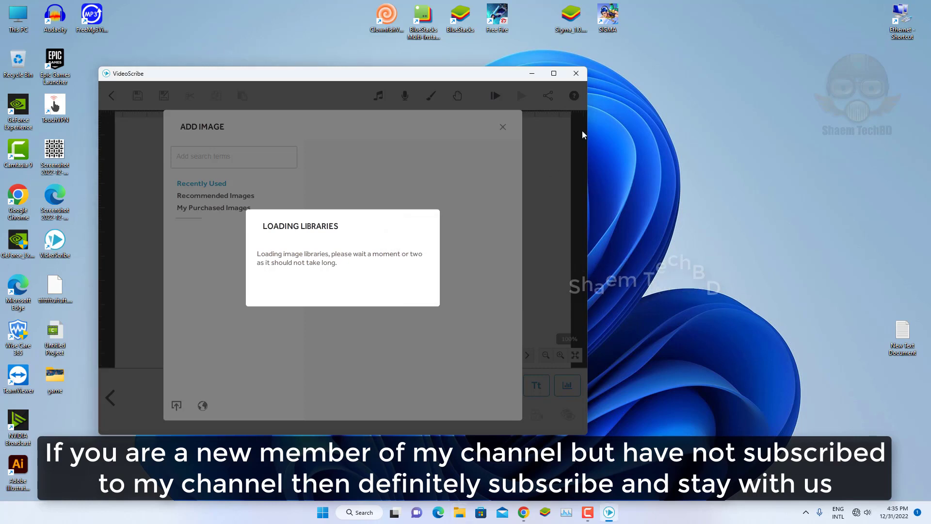
left_click(576, 73)
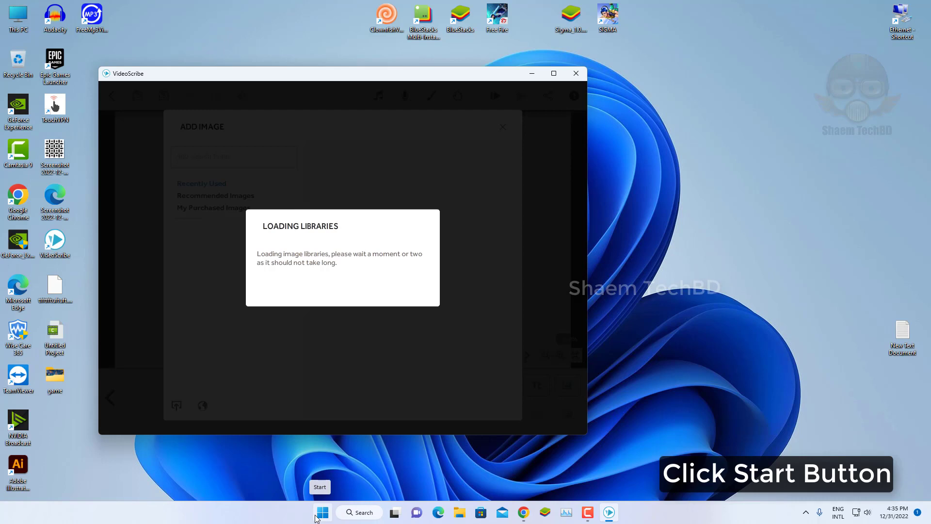
Find 'task Manager' from the Start menu search and launch it
left_click(318, 516)
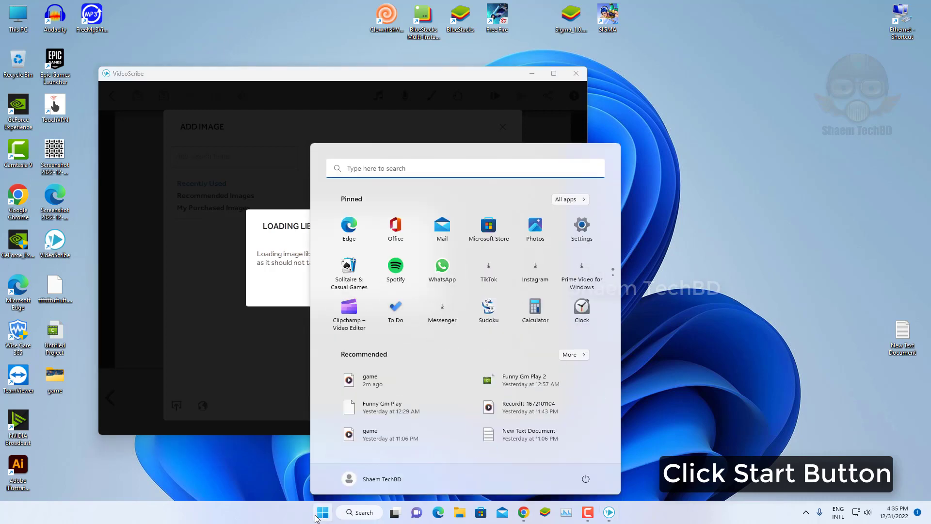
left_click(443, 171)
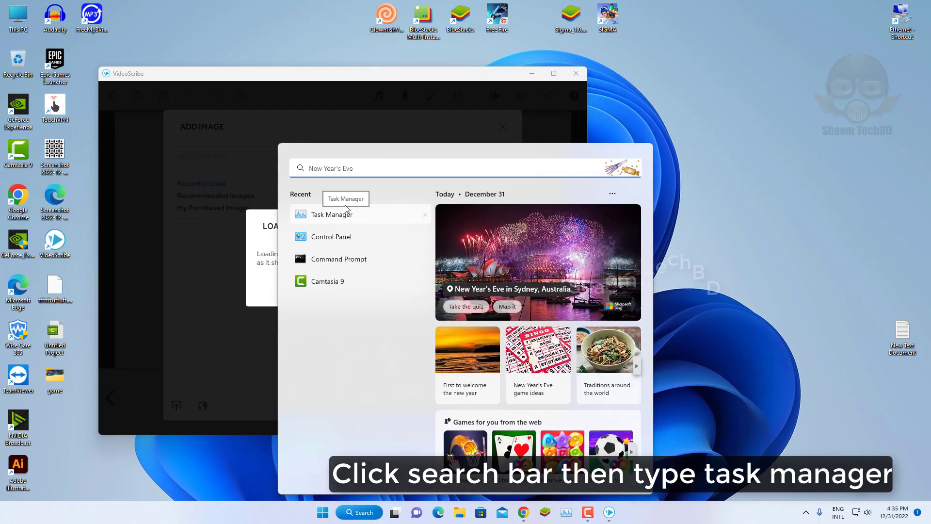
type("task")
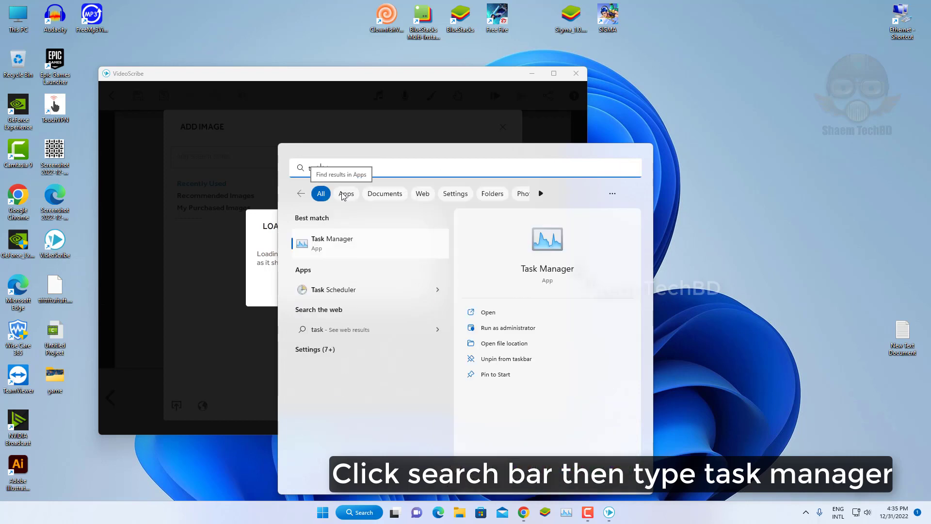
type(" Manager")
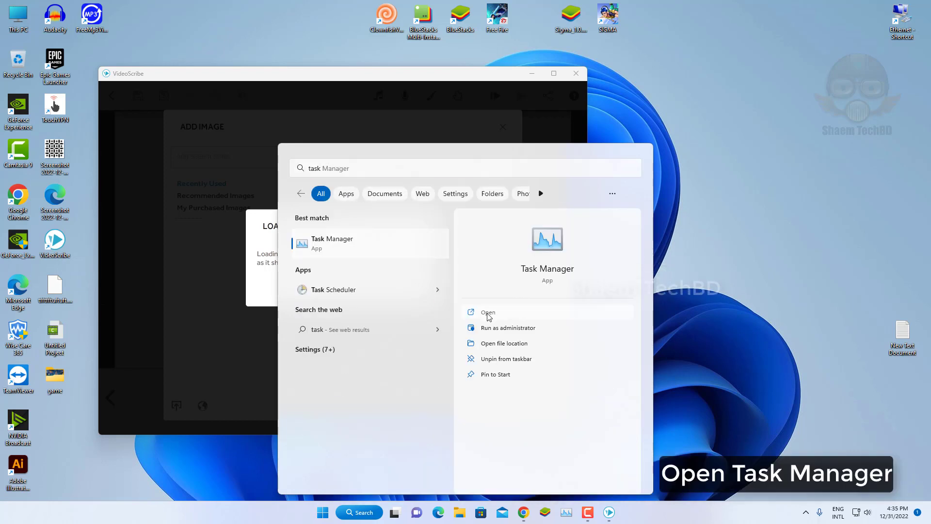
left_click(487, 312)
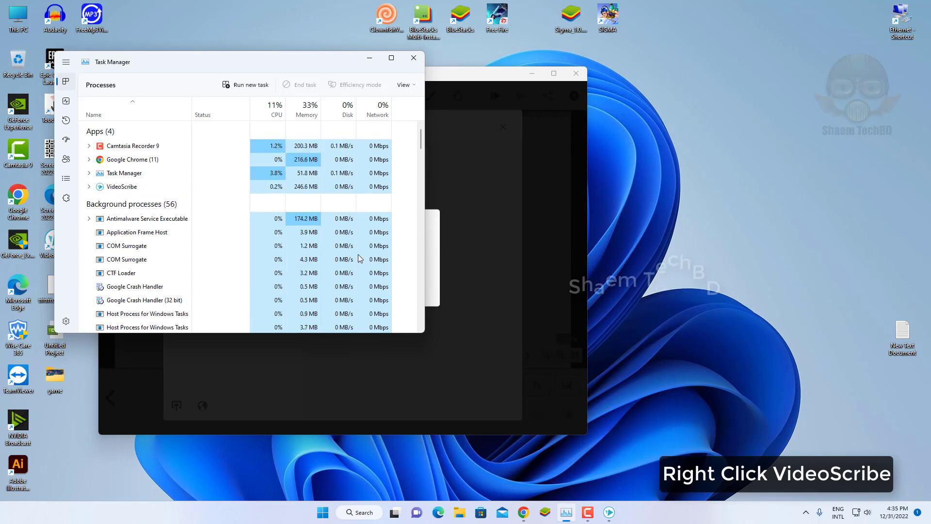
End the VideoScribe task, then close Task Manager
right_click(128, 187)
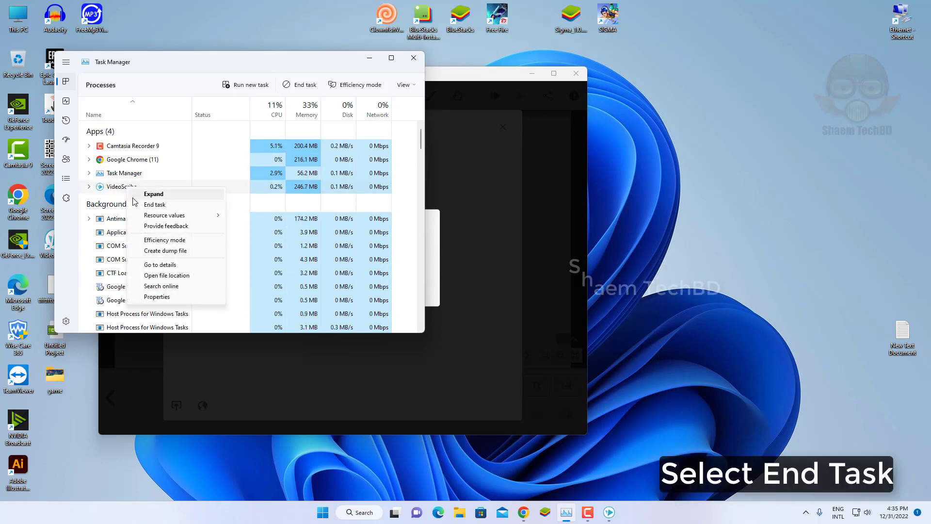
left_click(142, 205)
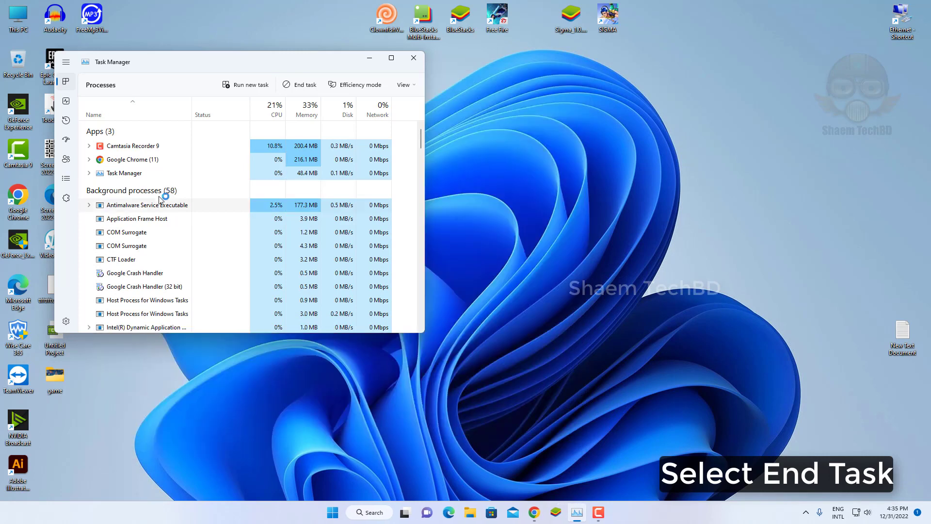
left_click(413, 58)
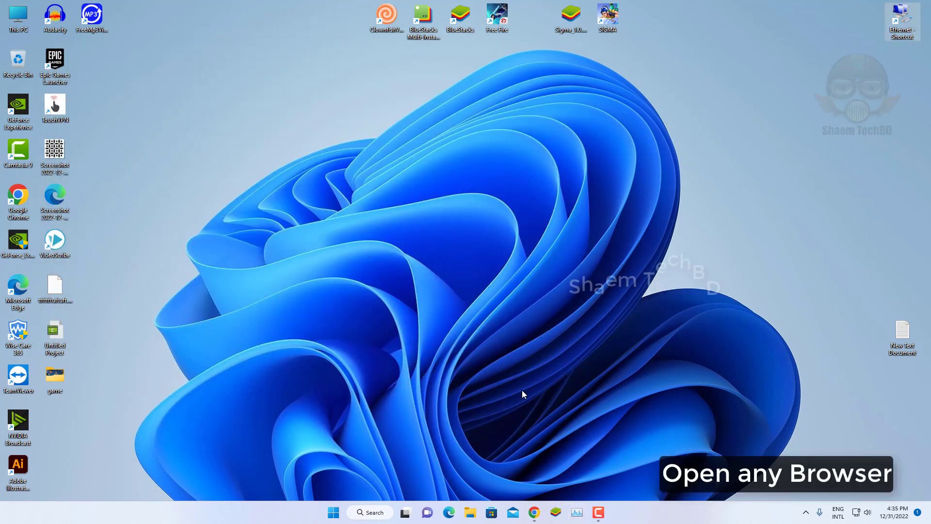
In Chrome, search Google for 'videoscribe sign up' via the suggestion
left_click(535, 511)
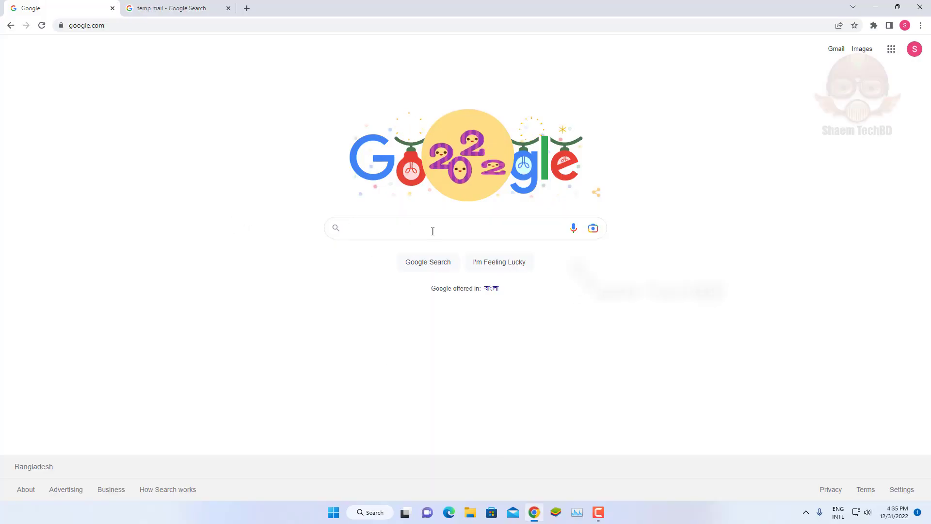
left_click(410, 223)
type("videoscr")
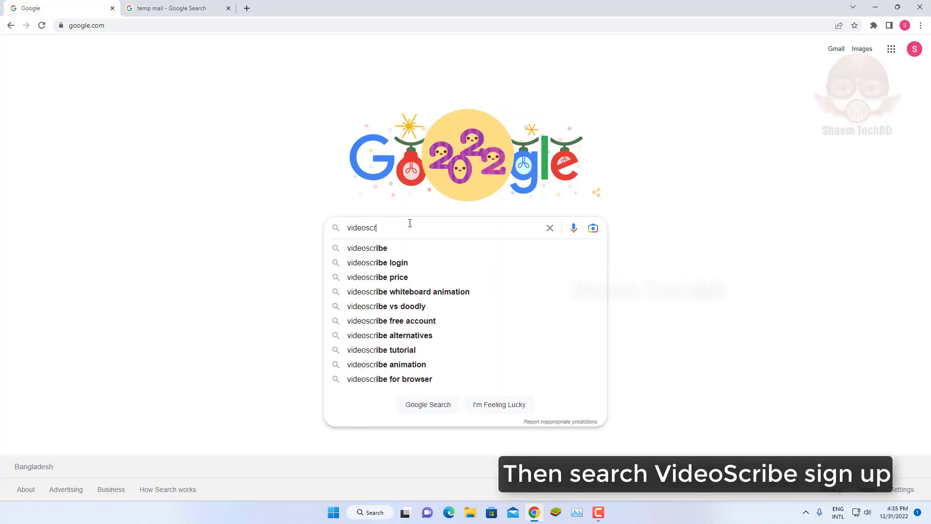
type("ibe sing")
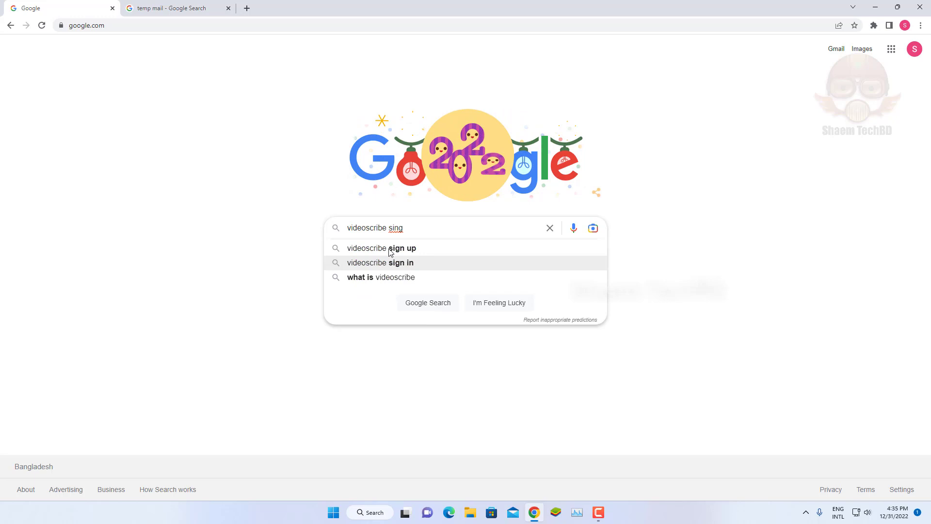
left_click(388, 248)
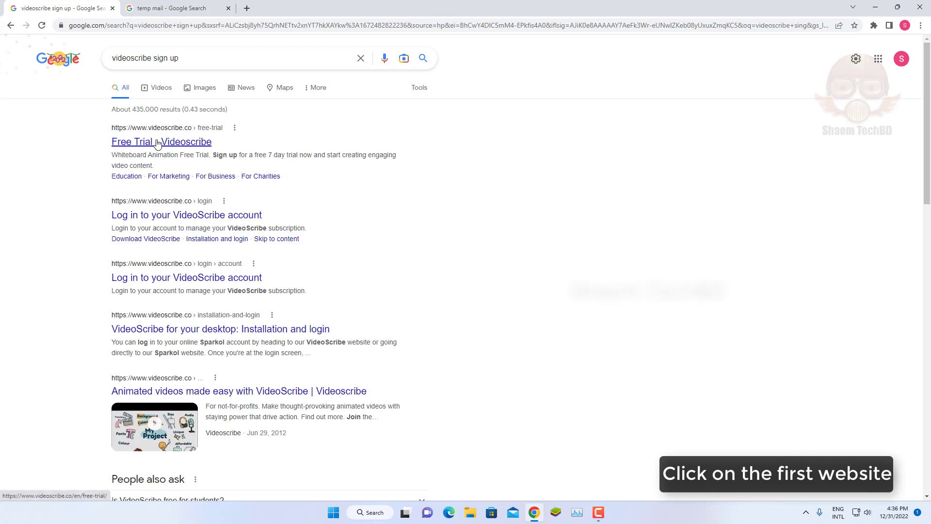
Open the 'Free Trial - Videoscribe' result and move to the Email address field
left_click(179, 142)
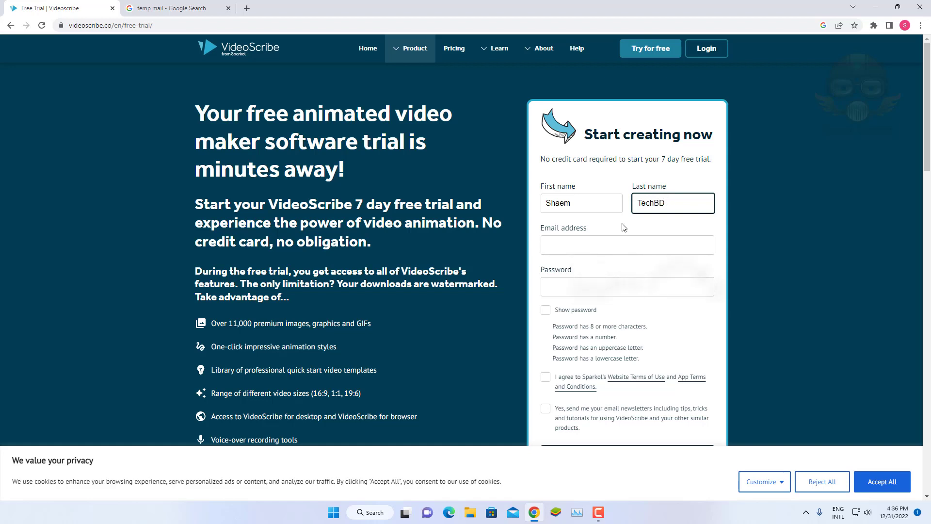
left_click(603, 240)
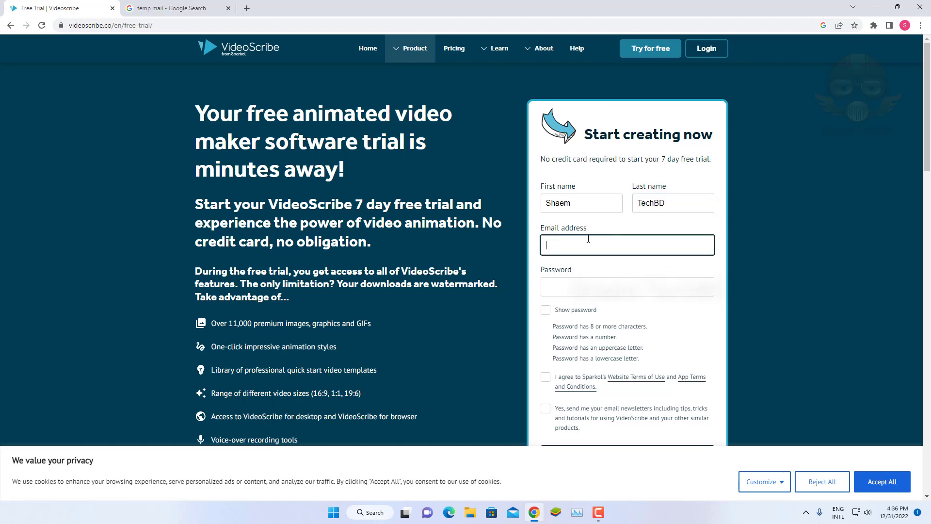
On the 'temp mail - Google Search' tab, resubmit the 'temp mail' search
left_click(155, 10)
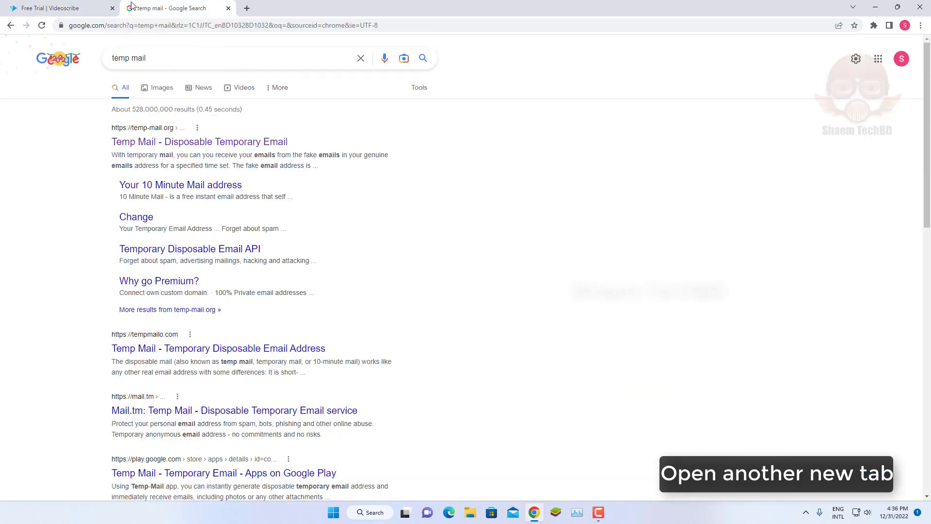
triple_click(172, 58)
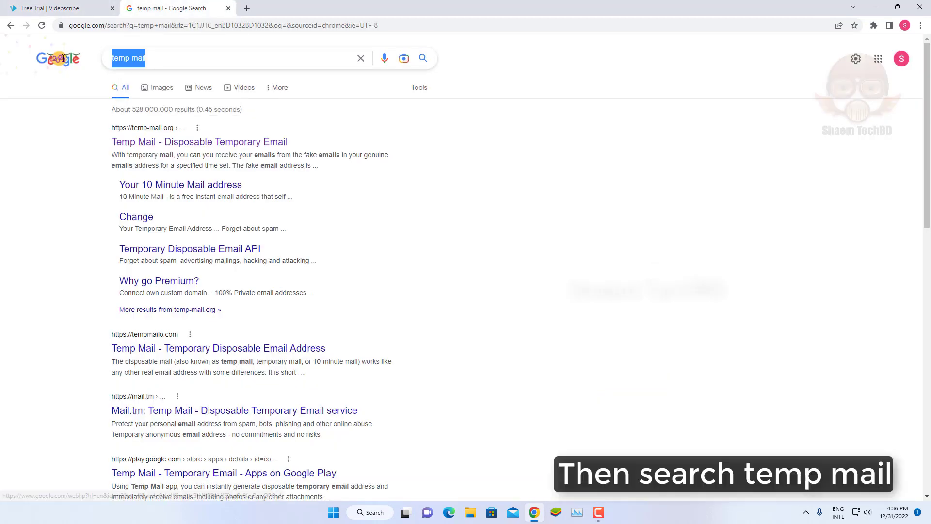
left_click(185, 58)
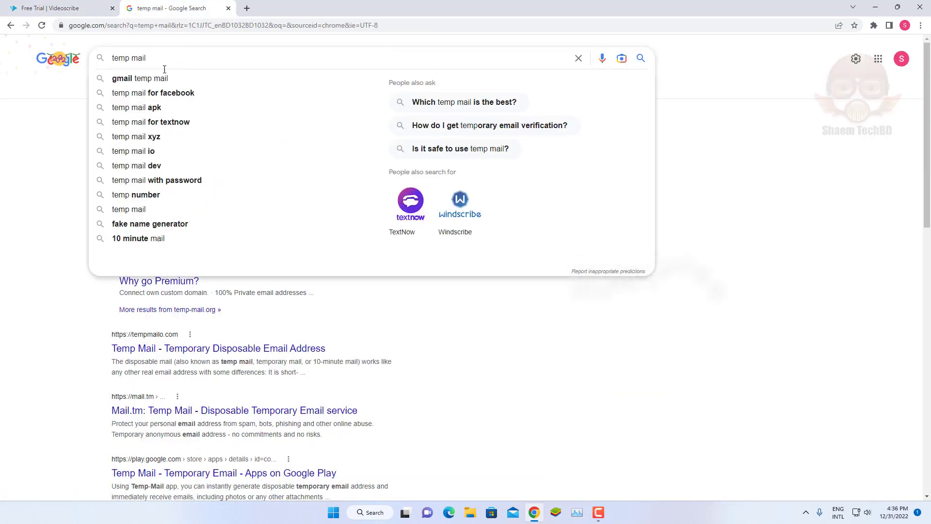
key("Return")
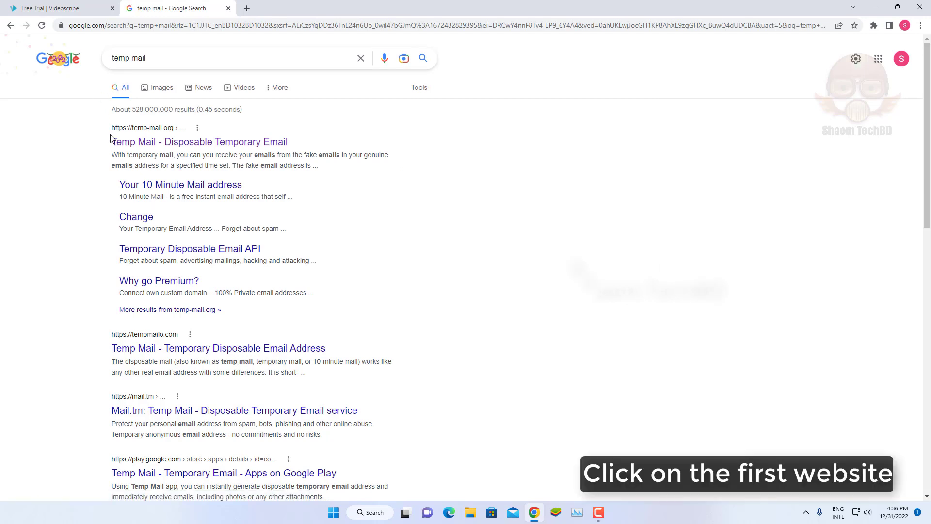
Open Temp Mail, copy the disposable address, and return to the Free Trial | Videoscribe tab
left_click(218, 144)
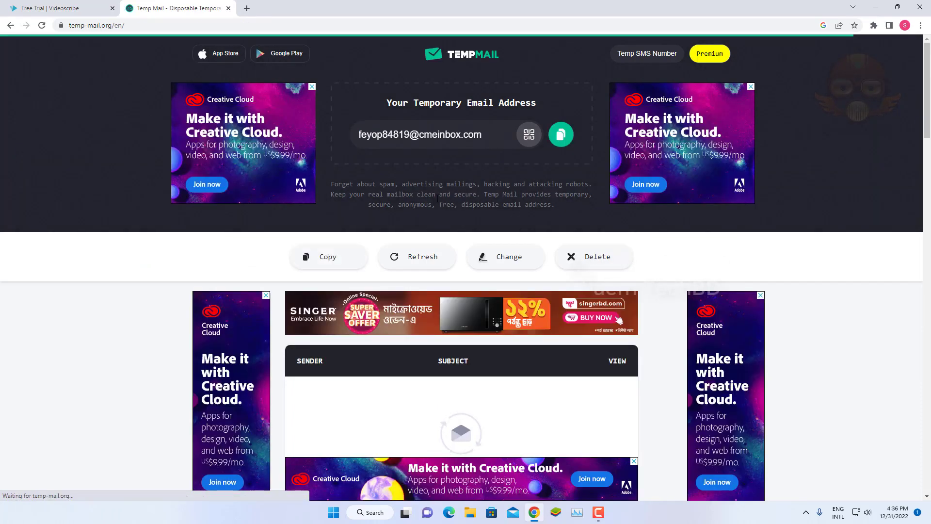
left_click(561, 136)
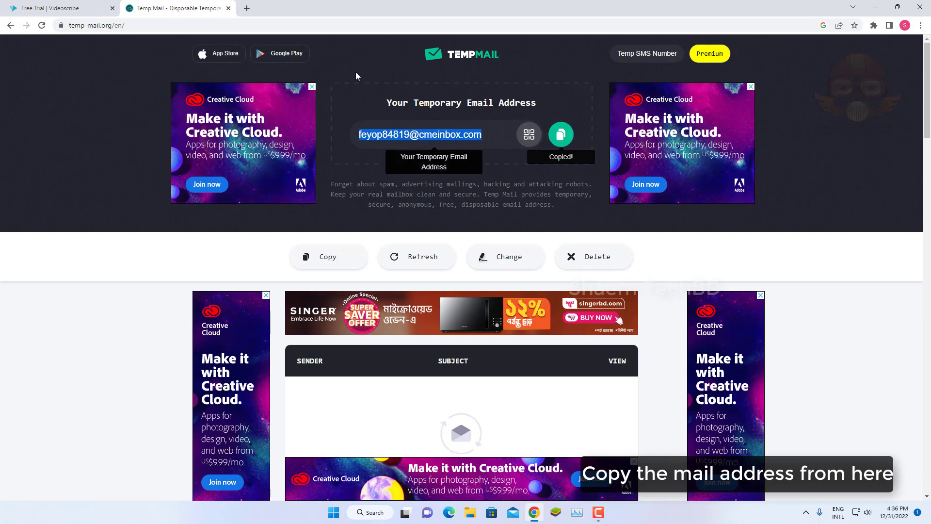
left_click(71, 5)
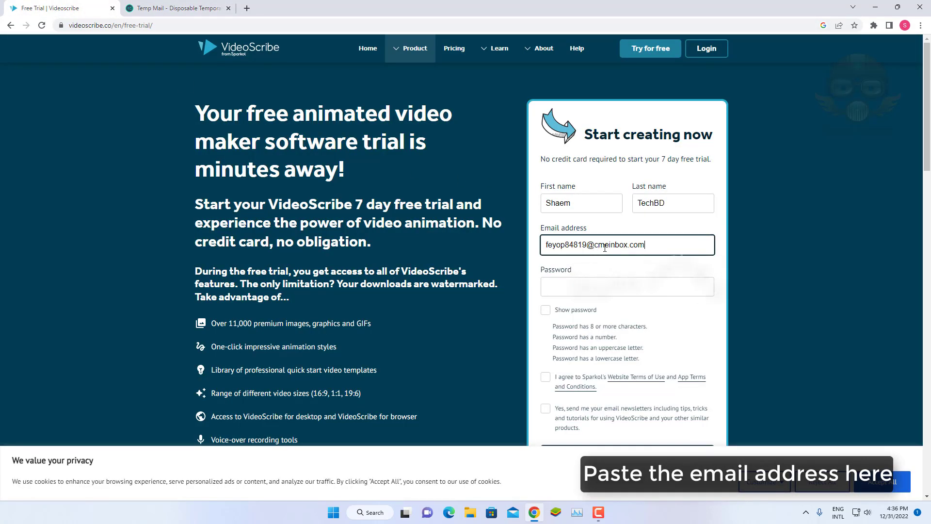
Paste in the account password, opt in to newsletters, and submit the free-account form
left_click(589, 285)
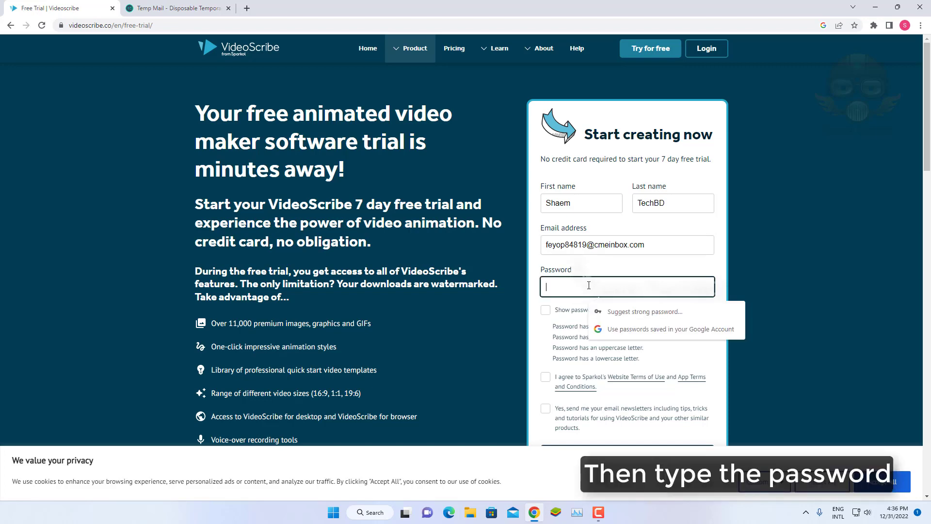
key("ctrl+v")
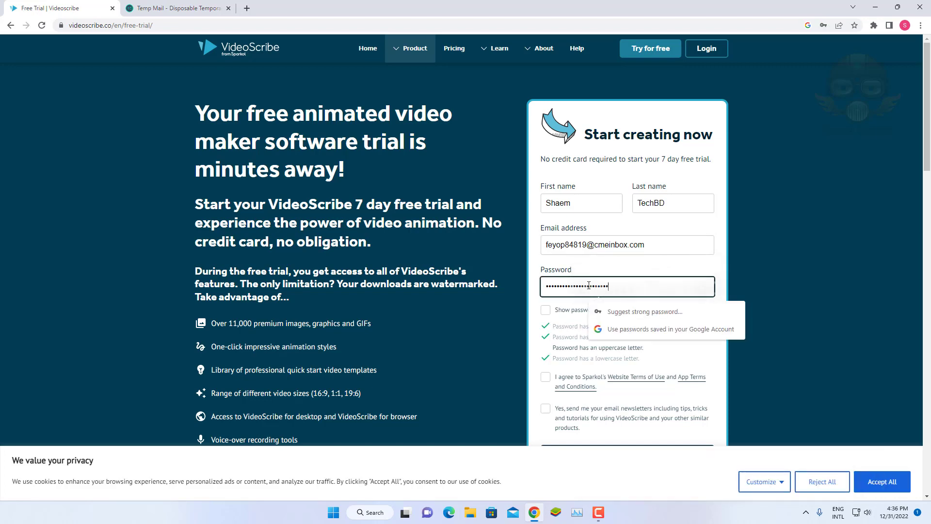
scroll(632, 203, "down", 2)
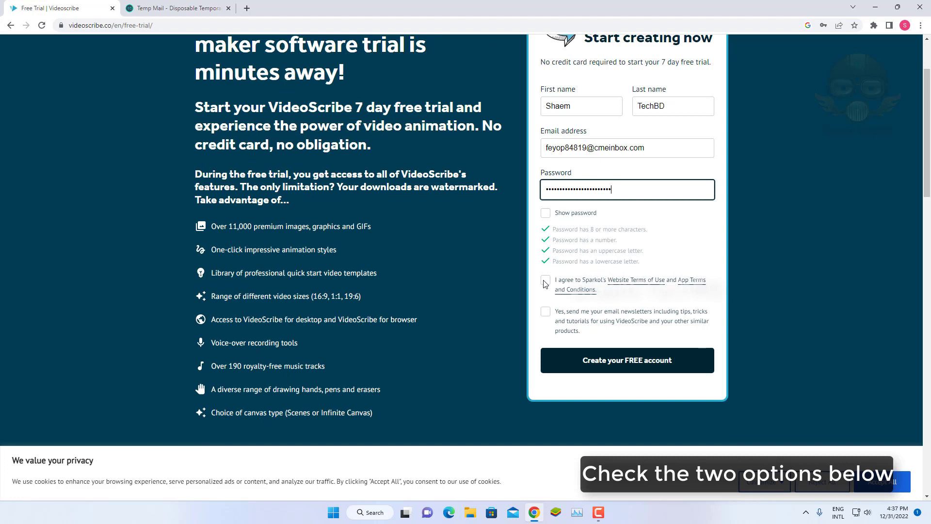
left_click(545, 312)
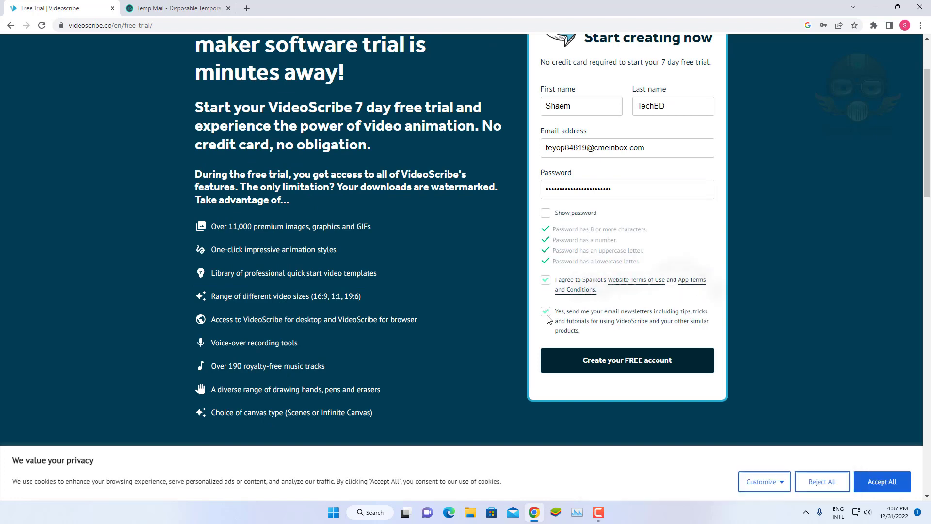
left_click(604, 356)
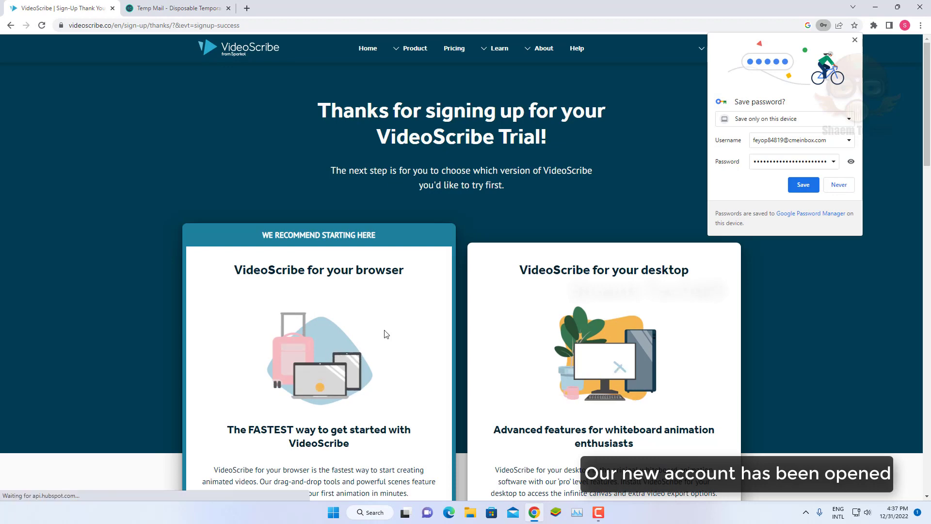
Decline Chrome's offer to save the password and review the resulting page
left_click(839, 185)
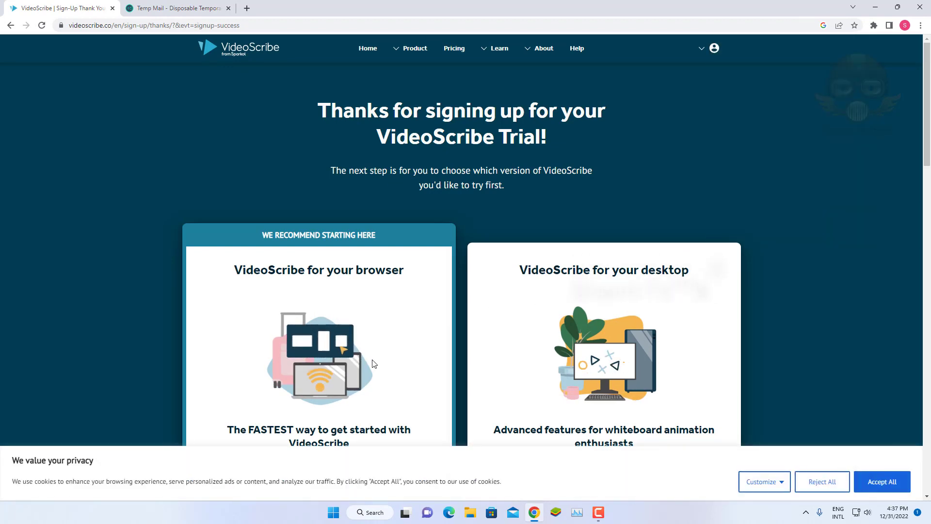
scroll(396, 376, "down", 2)
scroll(395, 377, "down", 4)
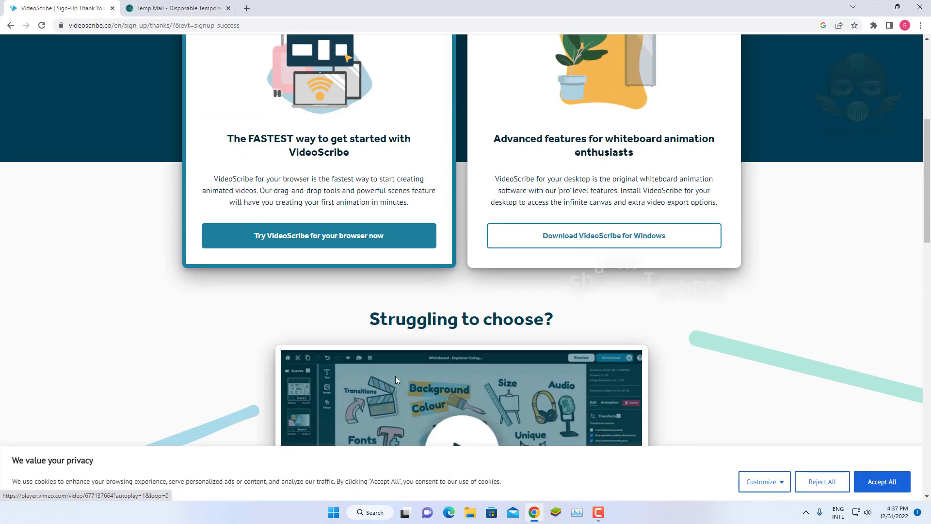
scroll(395, 377, "up", 3)
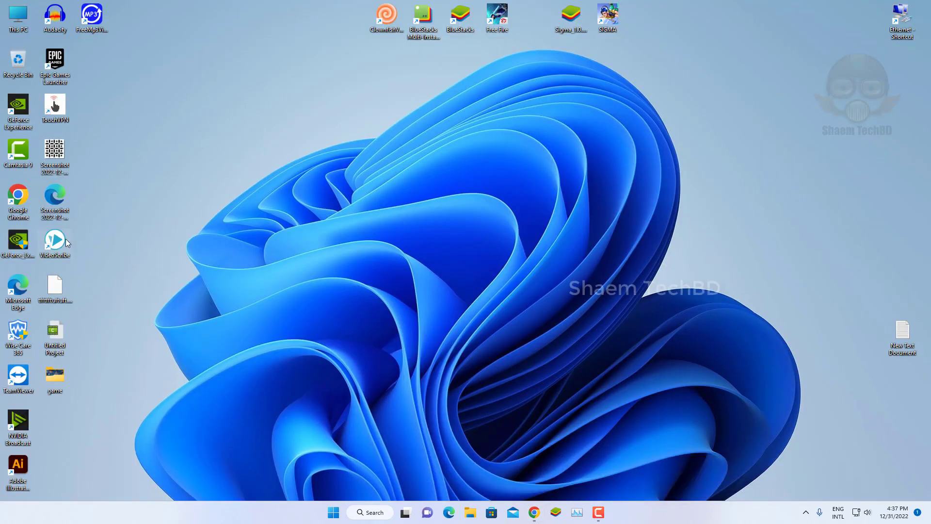
Launch VideoScribe, postpone the update, and log in with the new trial email and password
double_click(50, 242)
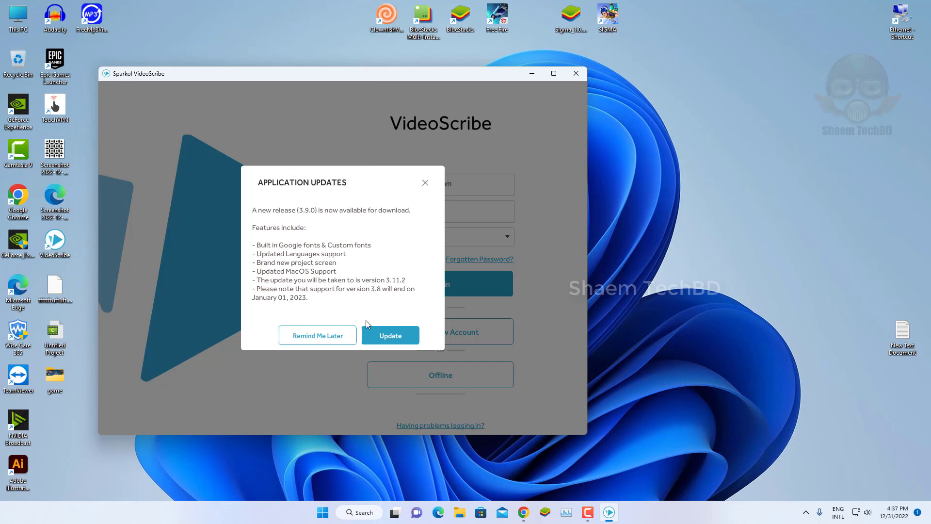
left_click(299, 336)
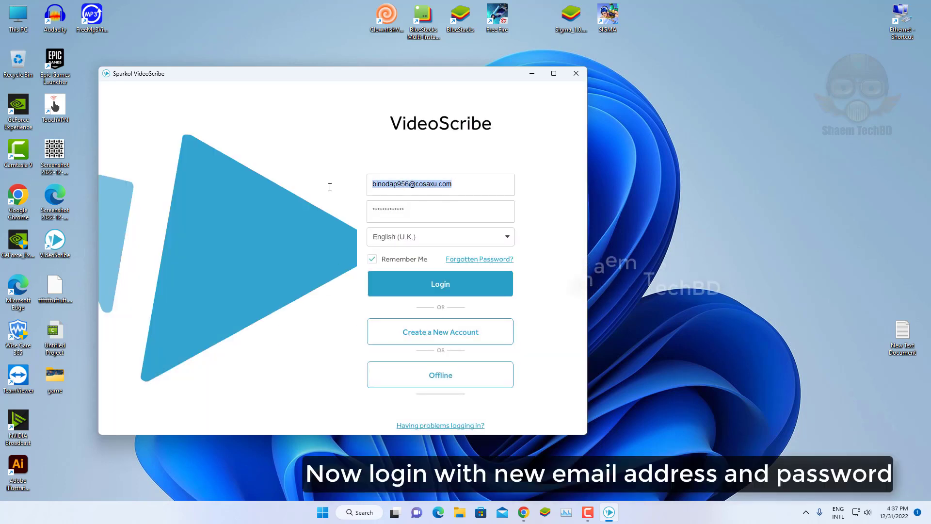
key("ctrl+v")
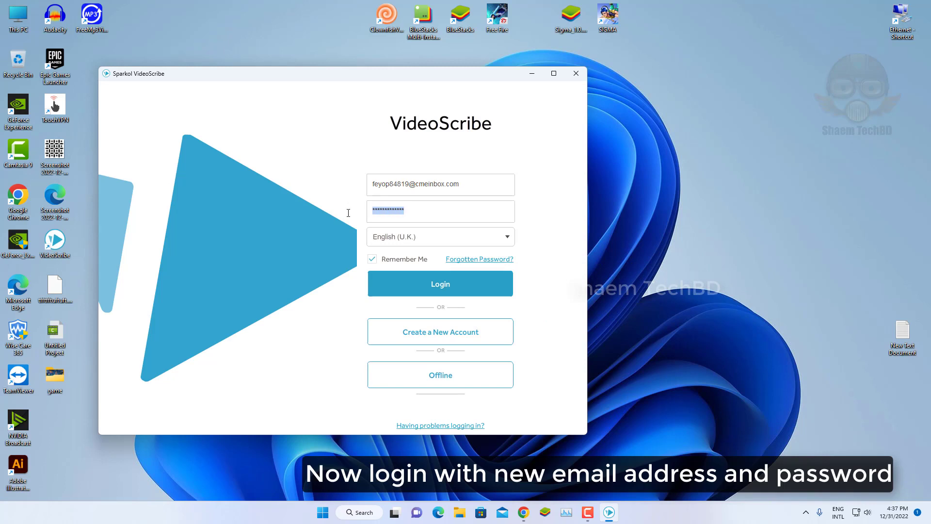
key("ctrl+v")
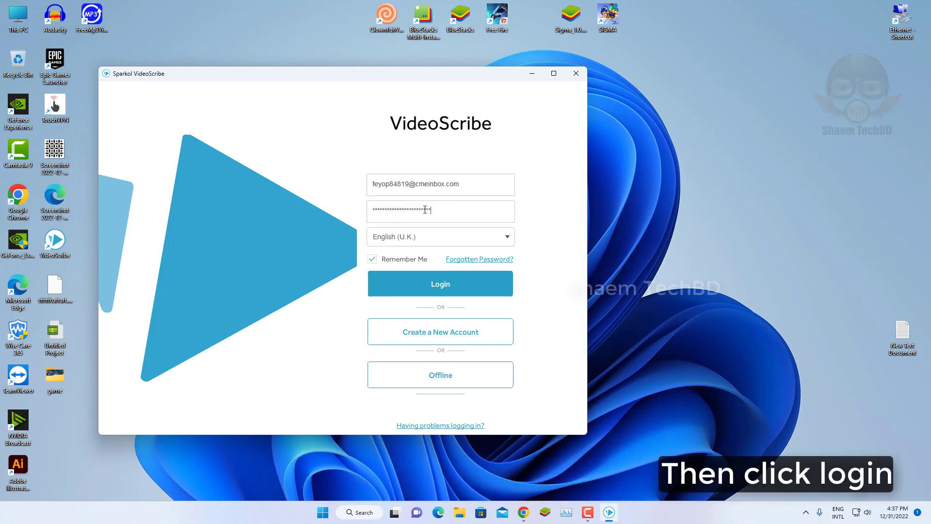
left_click(429, 289)
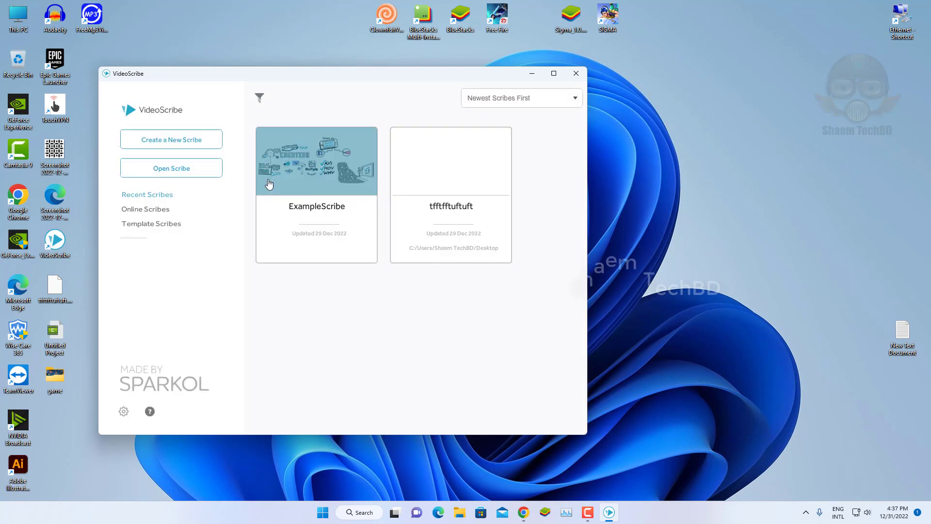
Create a new blank scribe and open its Add Image library
left_click(182, 145)
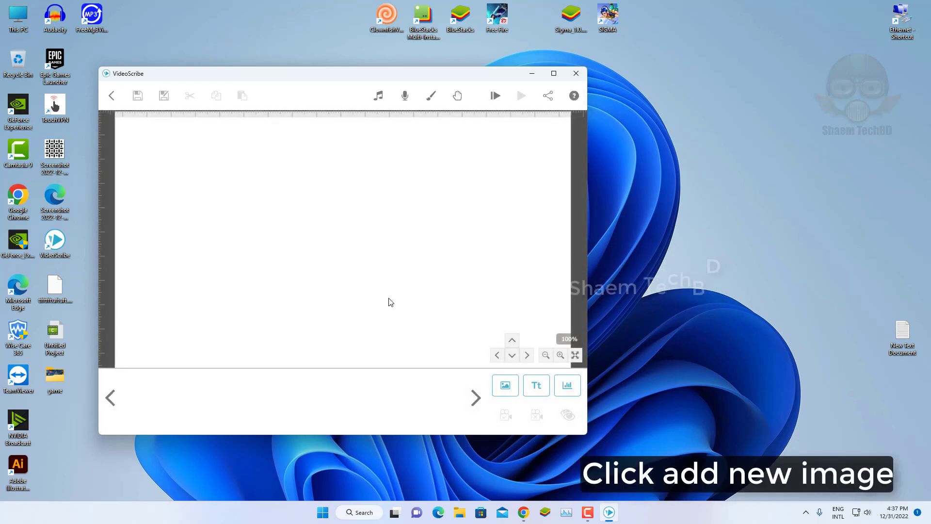
left_click(505, 386)
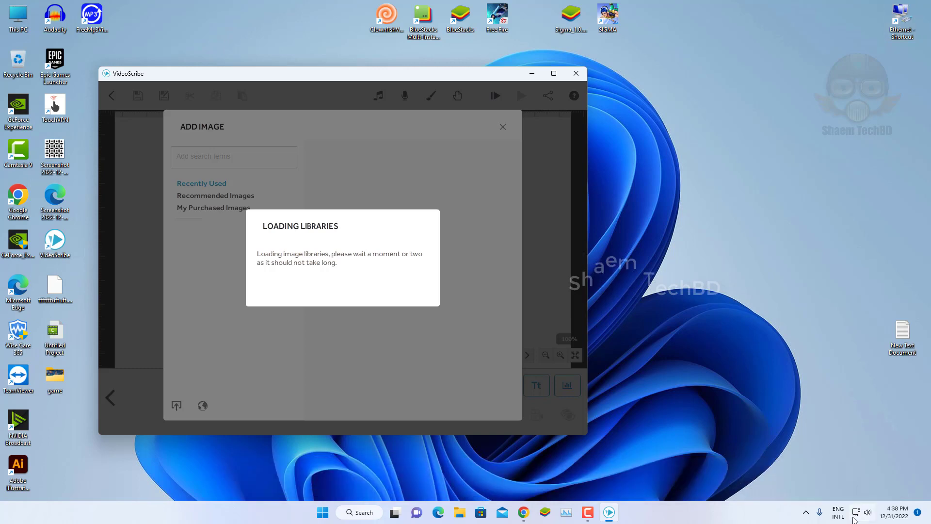
Open the Network Connections folder from the Ethernet shortcut and place it beside VideoScribe
right_click(902, 27)
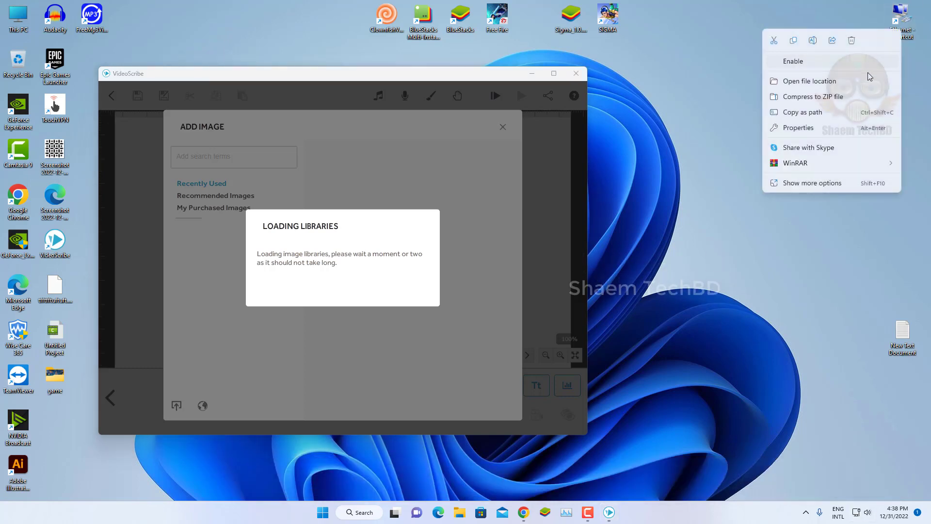
left_click(845, 82)
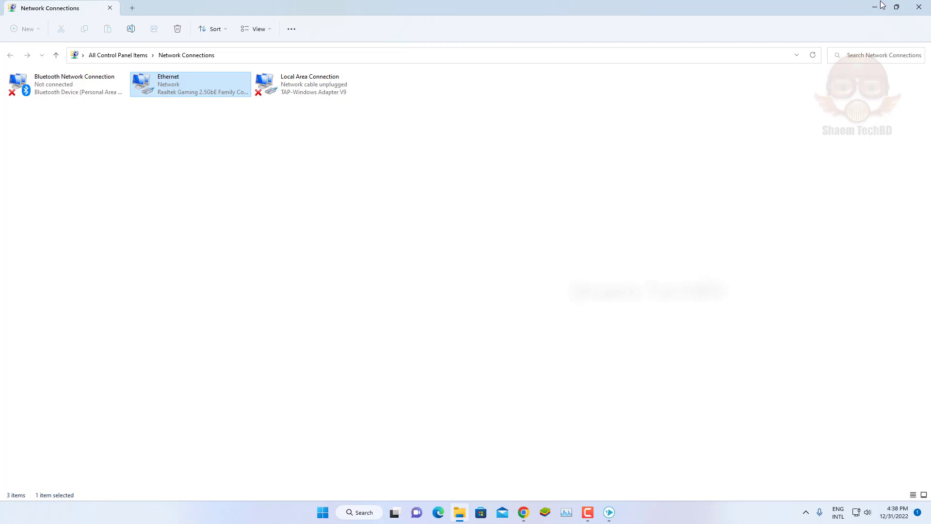
left_click(896, 7)
left_click_drag(551, 14, 773, 78)
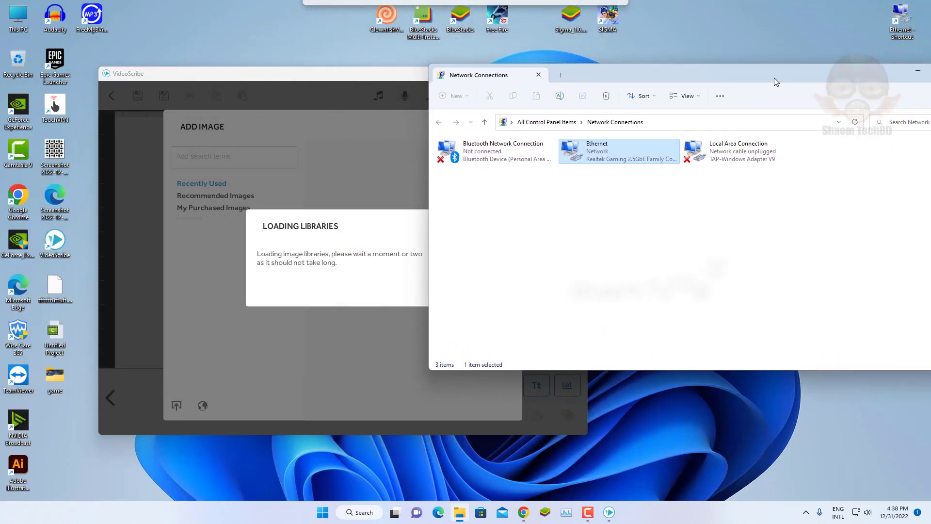
Disable the Ethernet connection, then close the Network Connections window
right_click(613, 154)
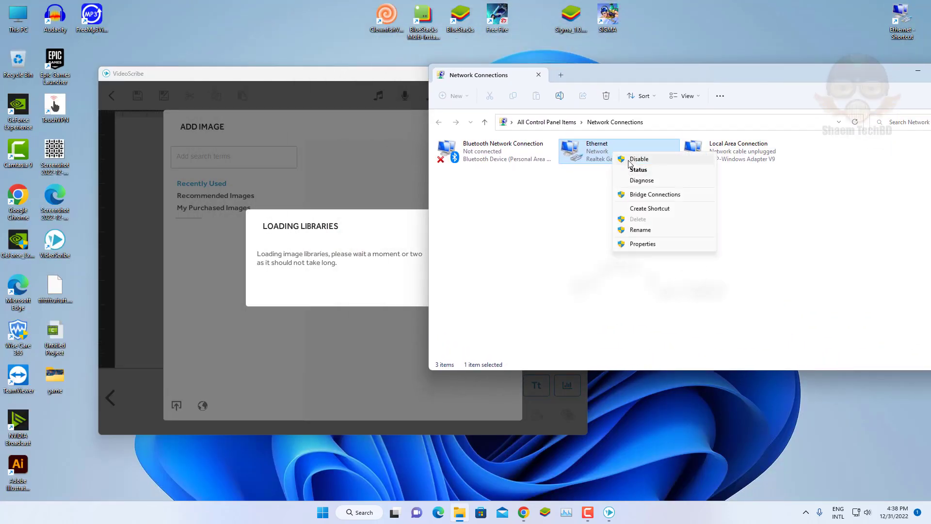
left_click(630, 160)
left_click_drag(868, 75, 763, 75)
left_click(857, 71)
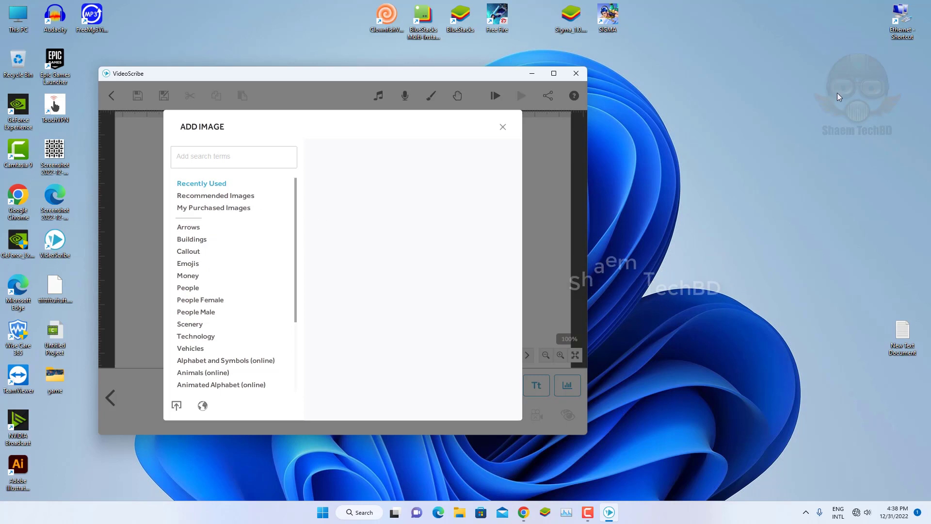
Re-enable Ethernet from the desktop shortcut and search the Add Image library for 'girl'
double_click(898, 24)
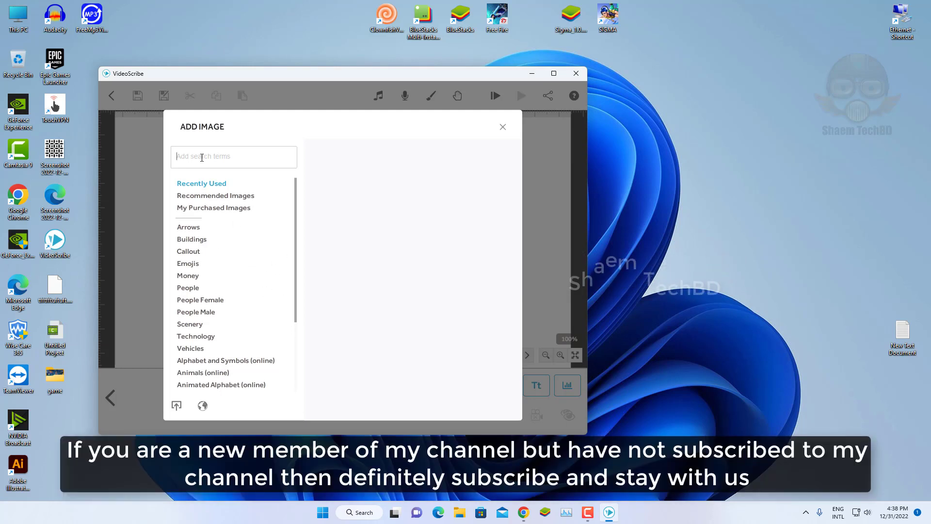
type("girl")
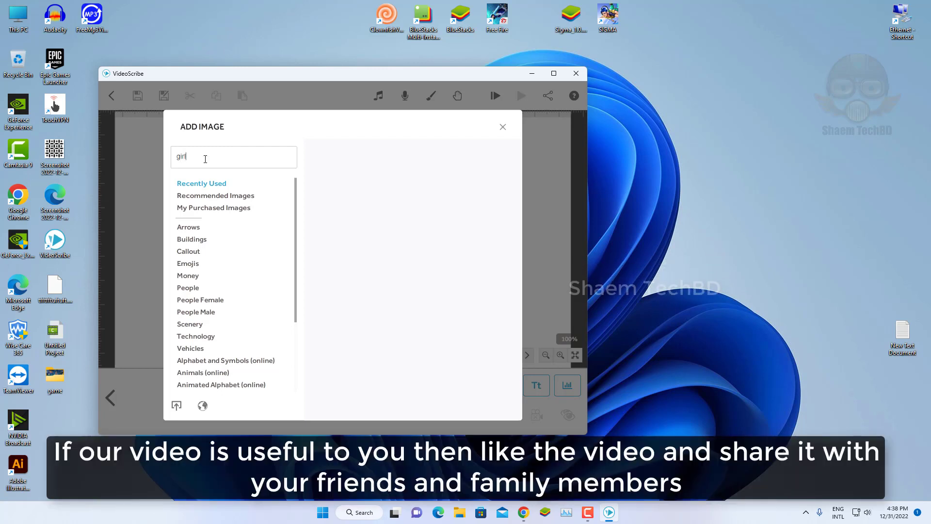
key("Return")
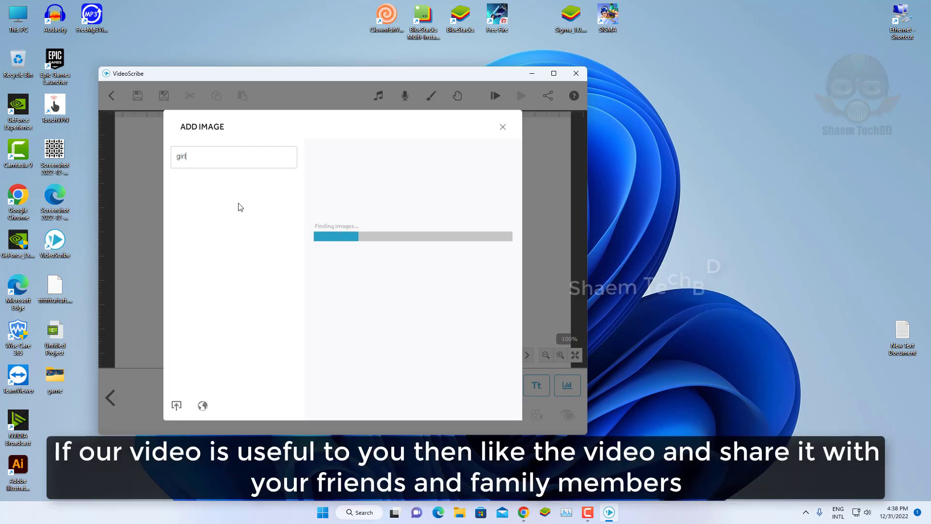